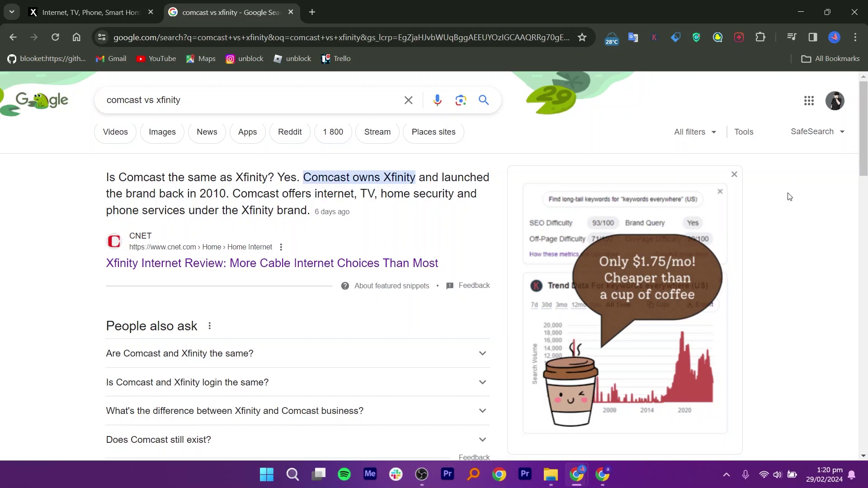
After reading Google's answer that Comcast owns Xfinity, switch to the Xfinity homepage tab
{"action": "key", "text": "ctrl+shift+Tab"}
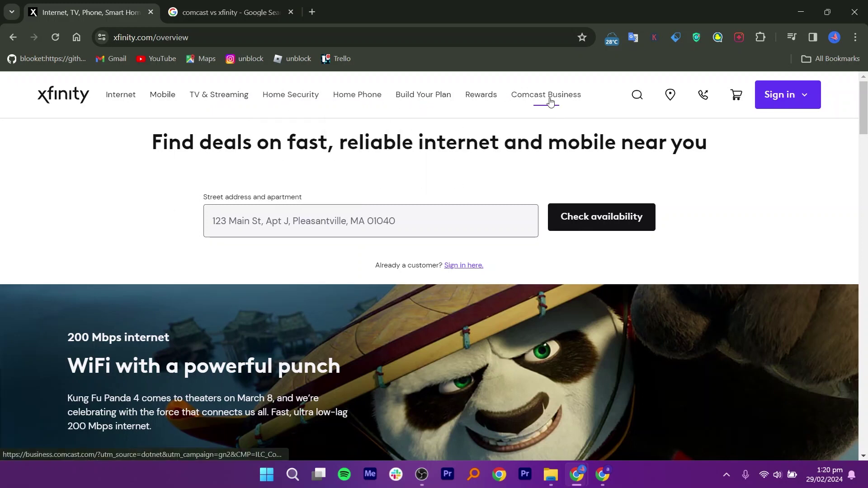
{"action": "left_click_drag", "start_coordinate": [863, 109], "coordinate": [863, 136]}
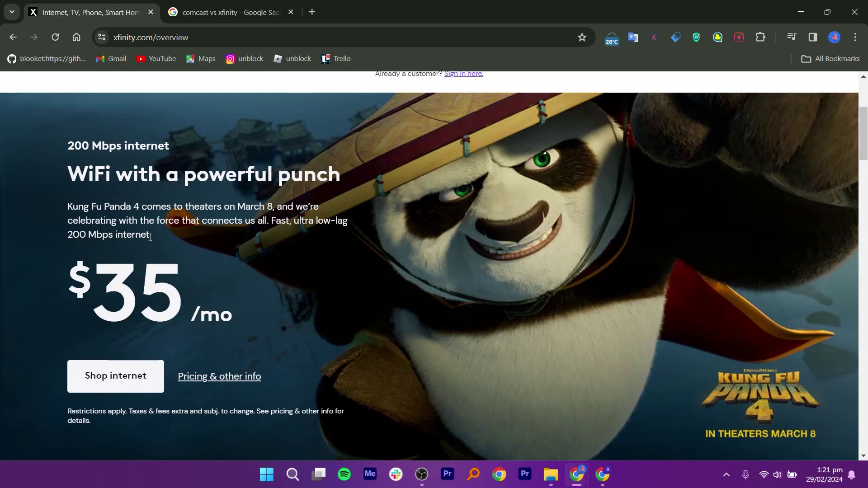
{"action": "scroll", "coordinate": [151, 236], "scroll_direction": "down", "scroll_amount": 5}
{"action": "scroll", "coordinate": [136, 231], "scroll_direction": "down", "scroll_amount": 3}
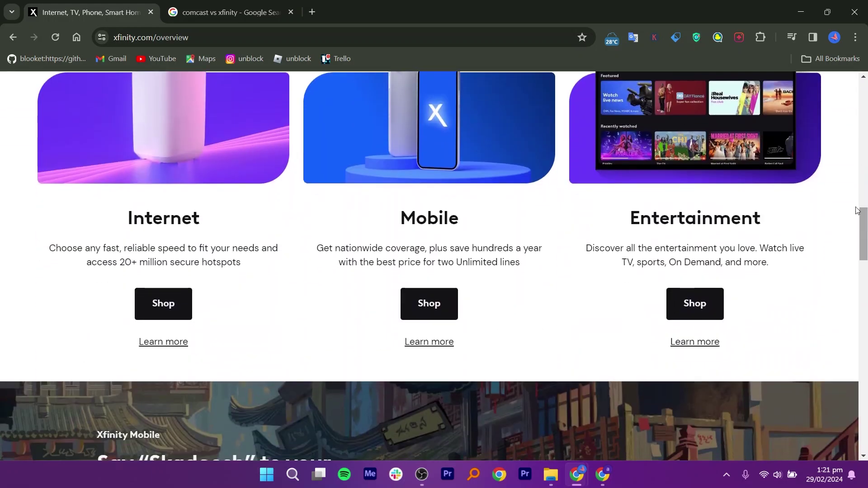
{"action": "scroll", "coordinate": [264, 251], "scroll_direction": "down", "scroll_amount": 5}
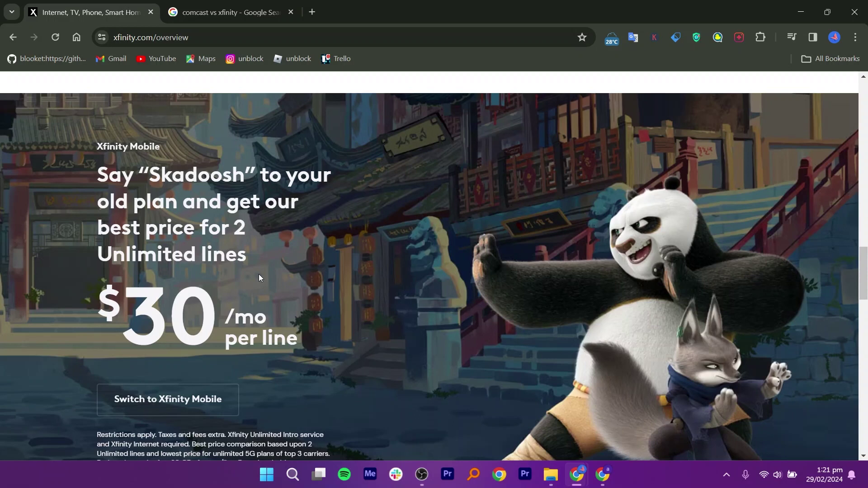
{"action": "scroll", "coordinate": [258, 274], "scroll_direction": "down", "scroll_amount": 6}
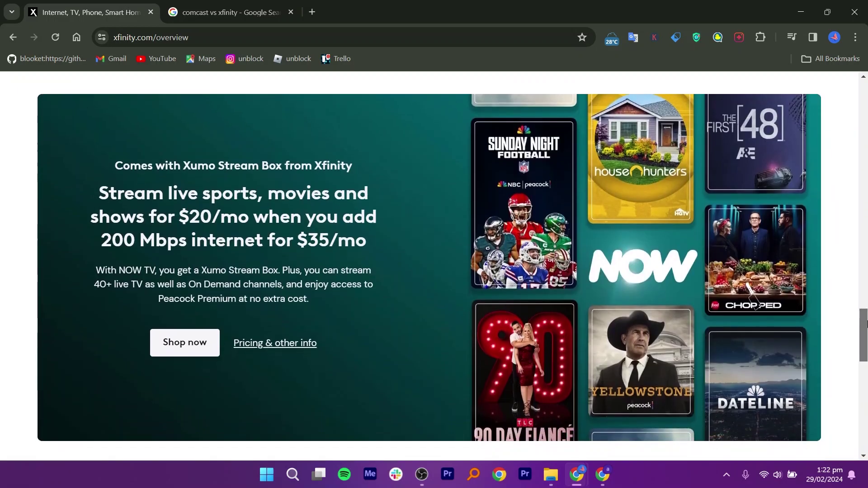
{"action": "scroll", "coordinate": [259, 274], "scroll_direction": "down", "scroll_amount": 2}
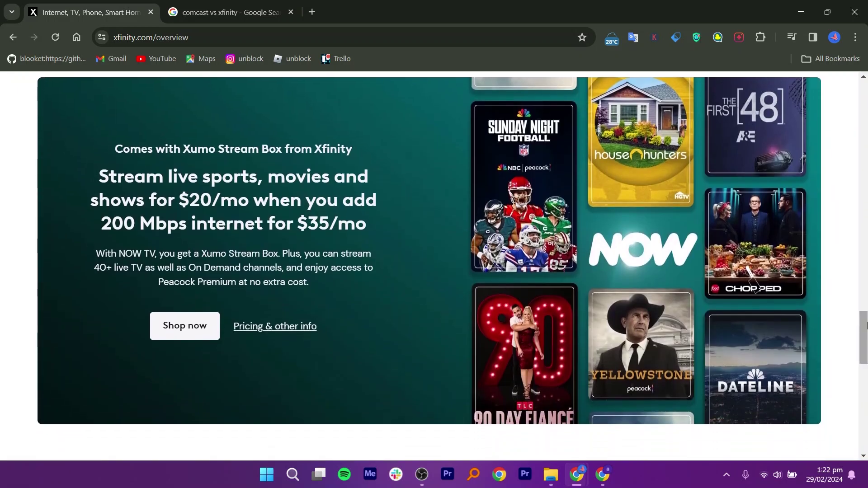